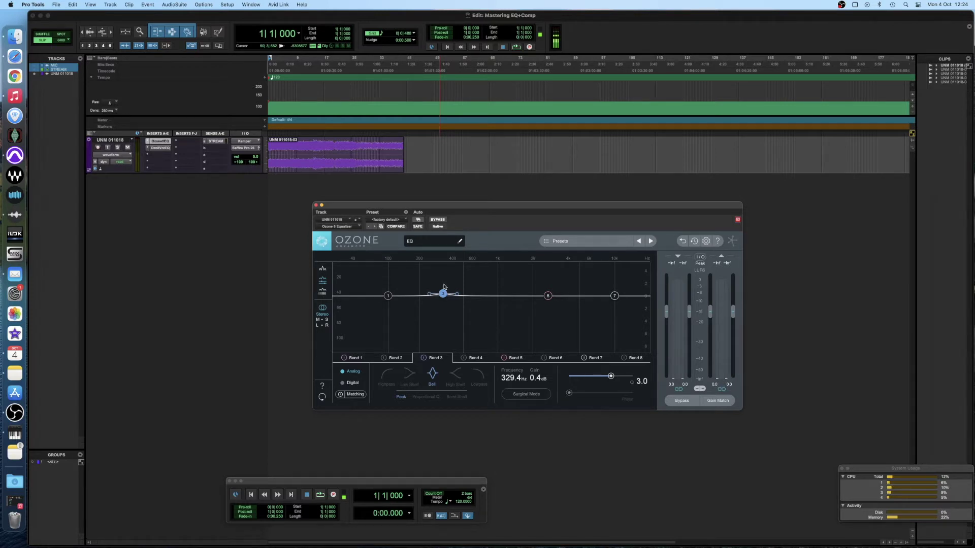
Try a bell boost on Band 3 of the Ozone EQ near 329 Hz and view the Vintage EQ on the second insert.
mouse_move(443, 290)
mouse_down()
mouse_move(462, 297)
mouse_move(453, 265)
mouse_move(437, 269)
mouse_move(443, 275)
mouse_up()
click(160, 148)
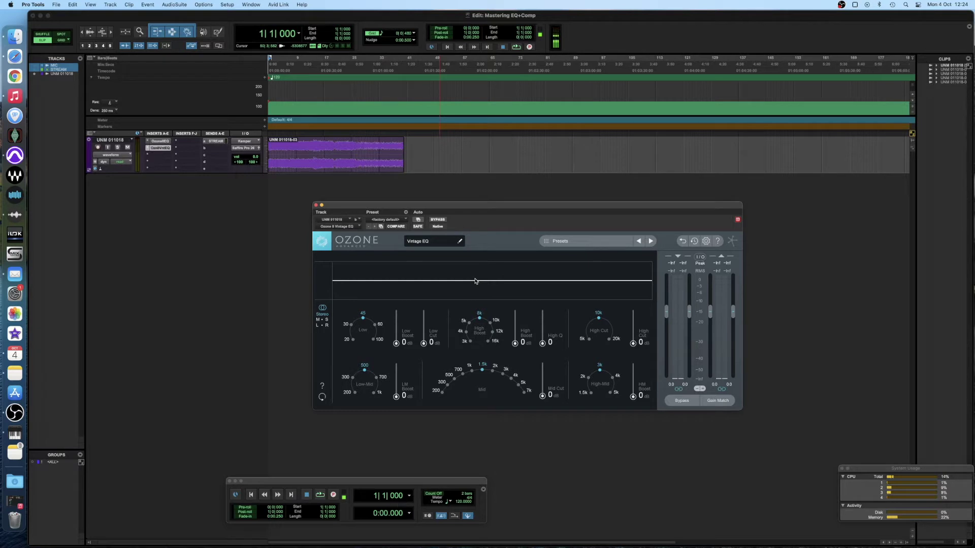
click(316, 205)
Open the Ozone EQ from the track's first insert and shift its window clear of the waveform.
key(super+bracketright)
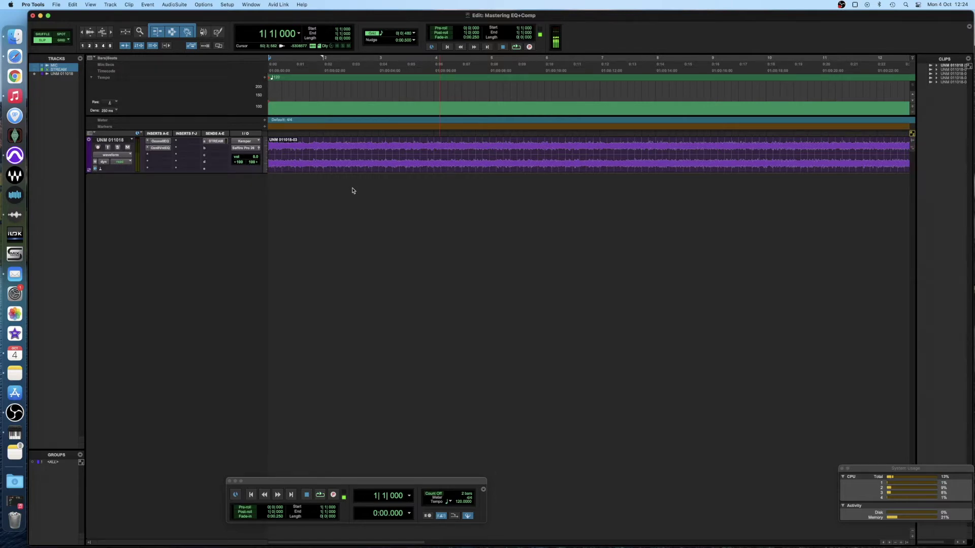
key(super+bracketleft)
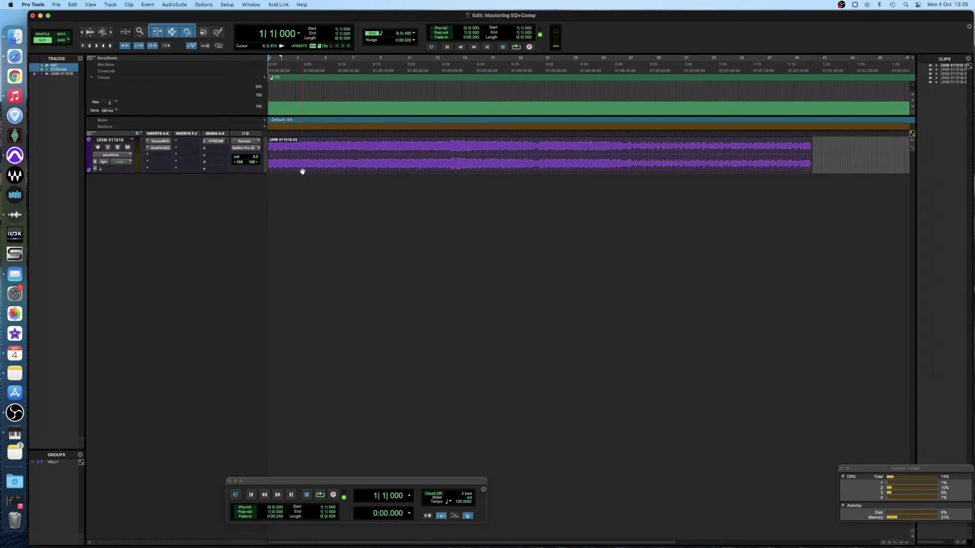
click(160, 141)
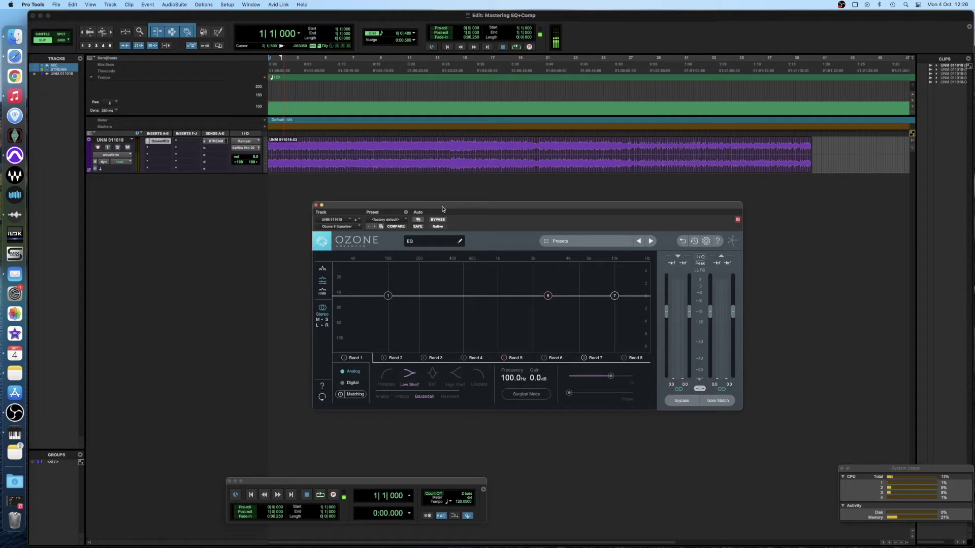
drag(442, 209, 432, 219)
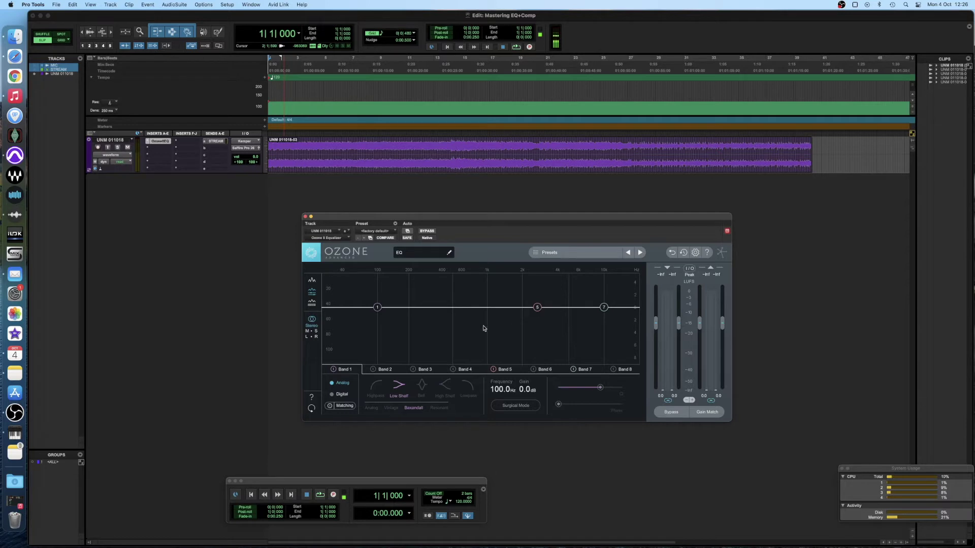
During playback, turn Band 1 into a highpass filter with a slope of 48 at about 42 Hz.
key(space)
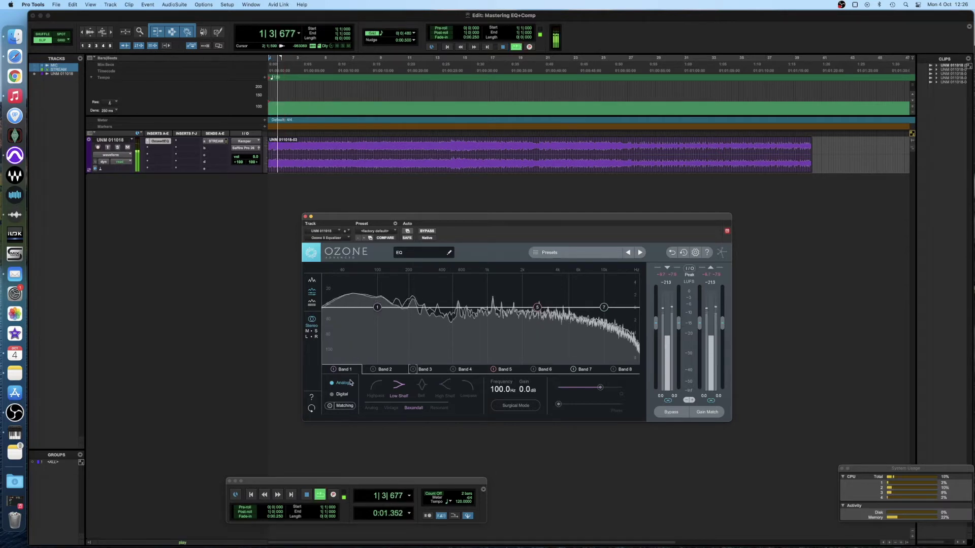
click(376, 306)
drag(376, 307, 379, 307)
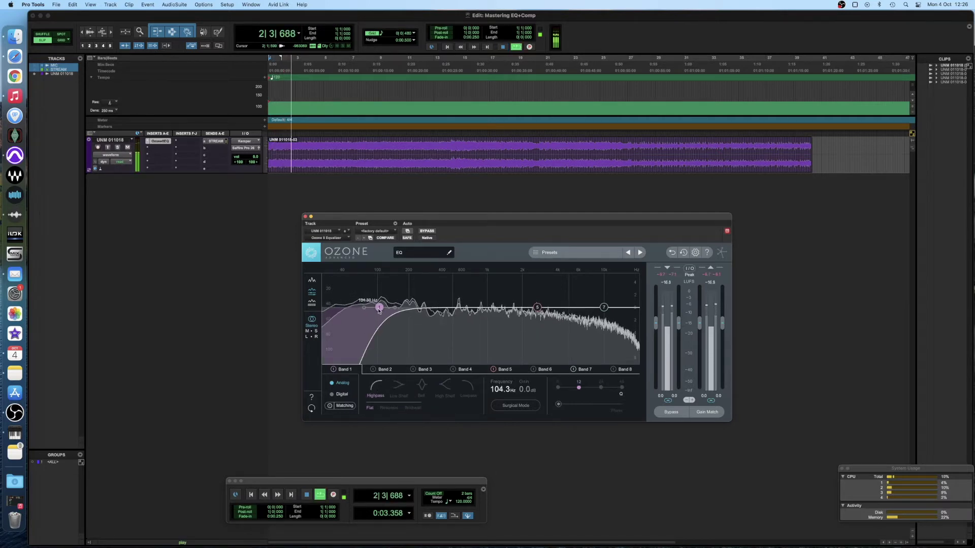
click(600, 387)
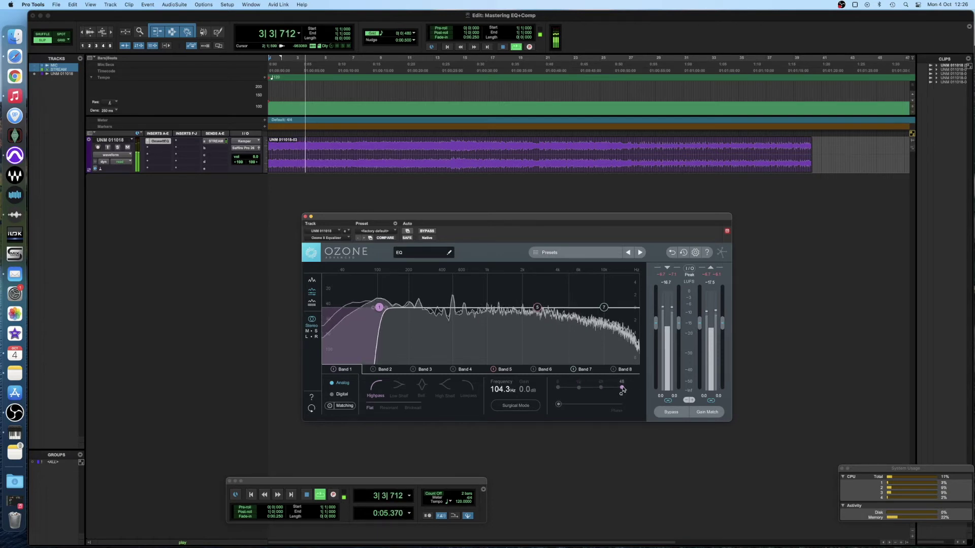
click(622, 387)
drag(379, 307, 359, 310)
key(space)
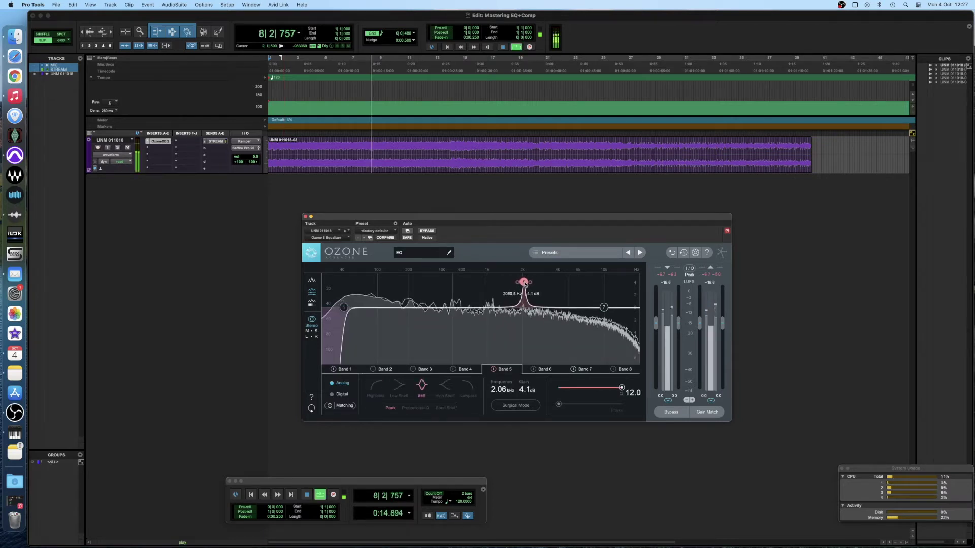
Sweep narrow boosts, then cut Band 5 by 1.3 dB at 2.27 kHz and Band 6 by 1.7 dB at 4.01 kHz.
drag(525, 283, 515, 277)
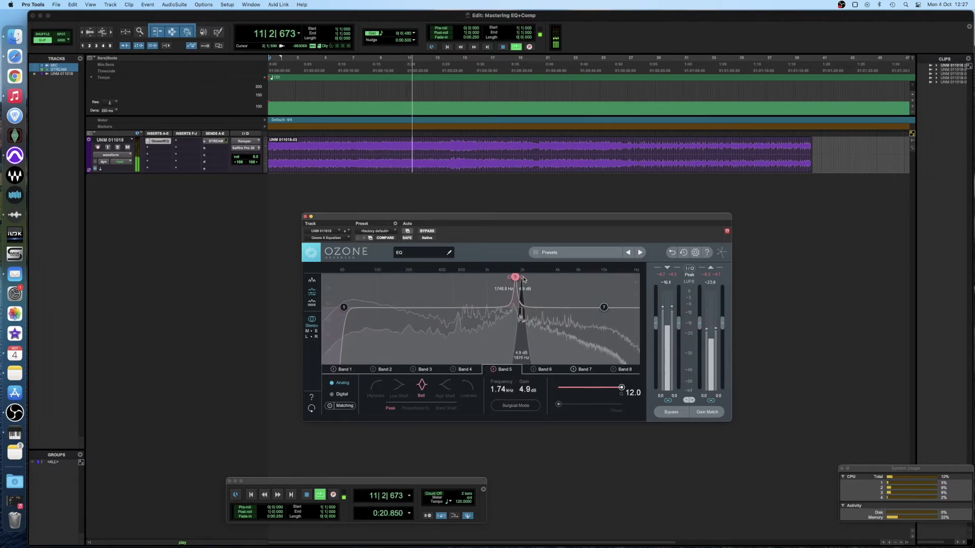
drag(514, 277, 531, 314)
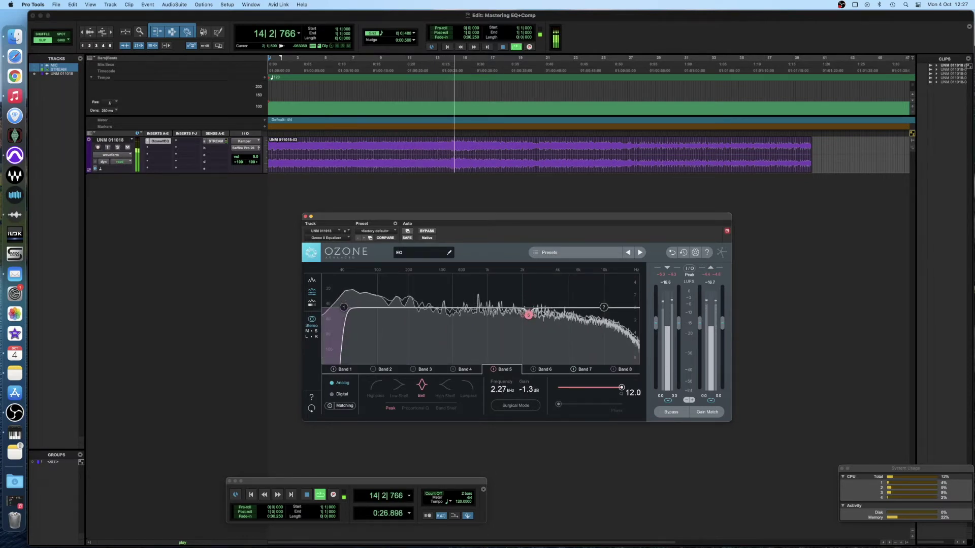
drag(573, 307, 561, 276)
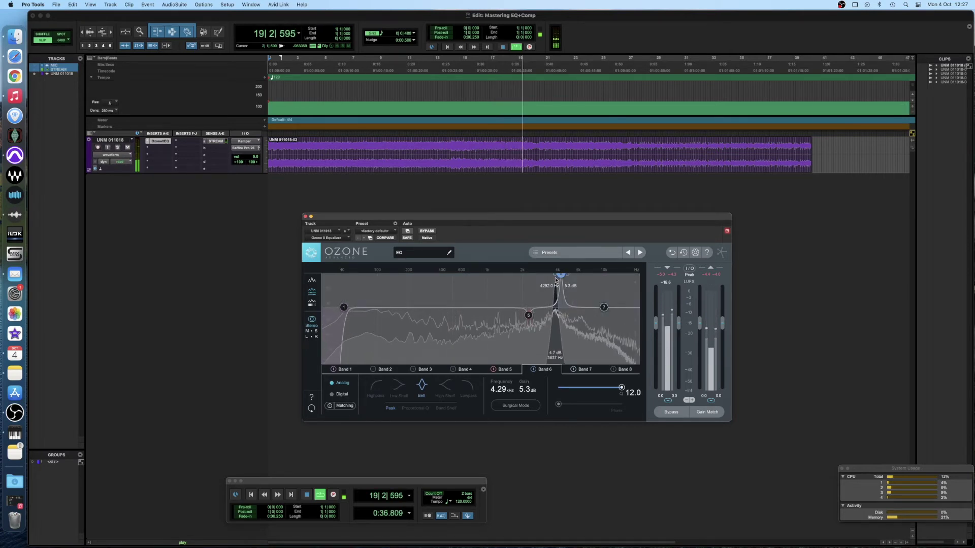
drag(560, 276, 558, 318)
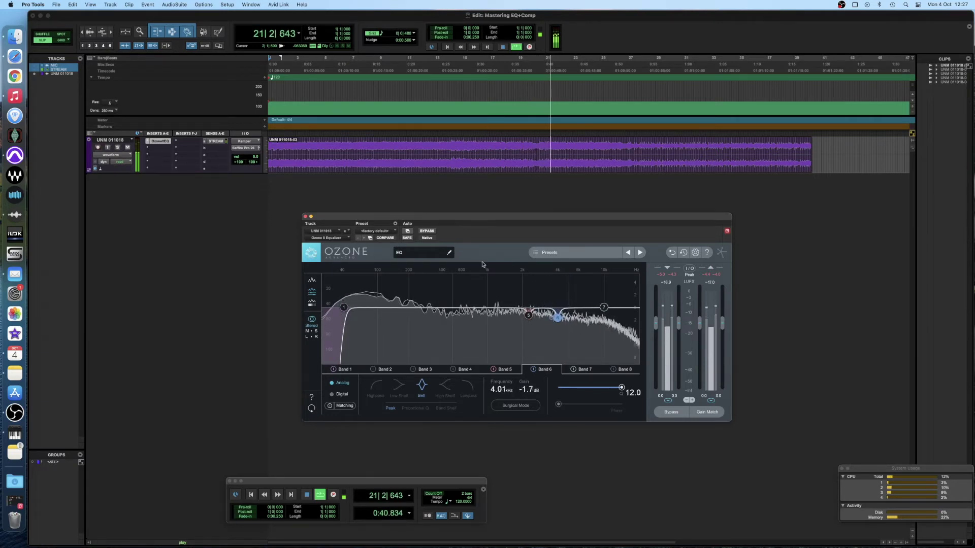
Compare the track with the Ozone EQ bypassed and active, and stop playback.
click(426, 232)
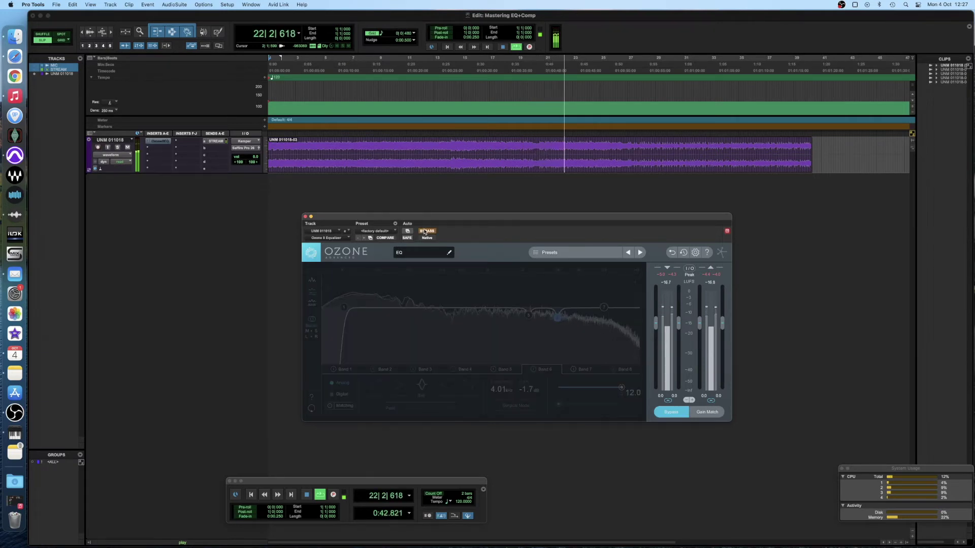
click(426, 231)
key(space)
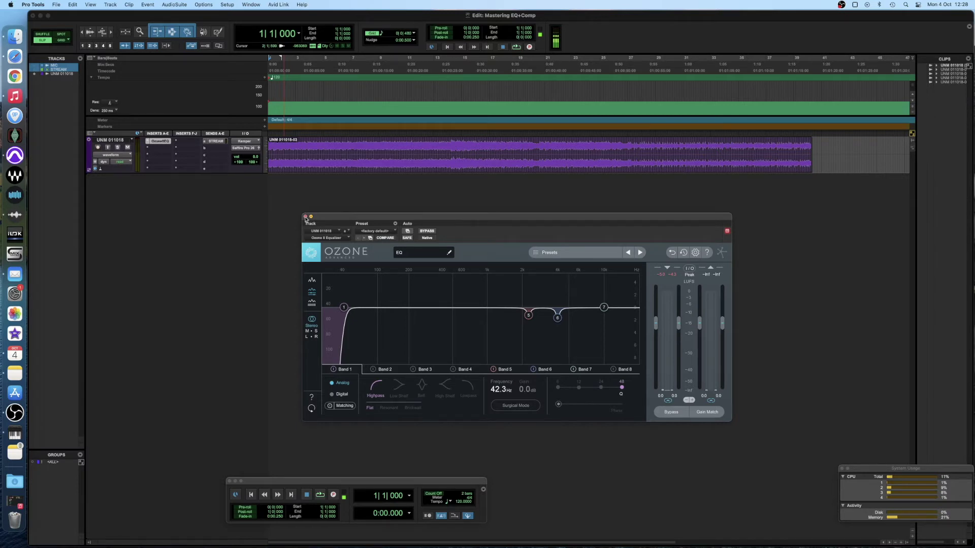
Open Infinity EQ on the second insert in place of the Ozone window and add a low band at about 43 Hz during playback.
click(306, 217)
click(160, 148)
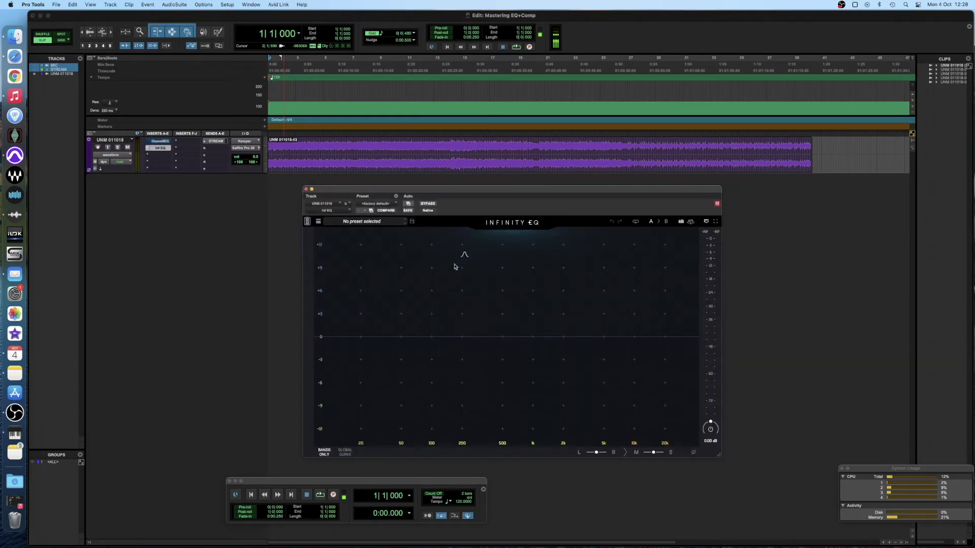
click(398, 334)
key(space)
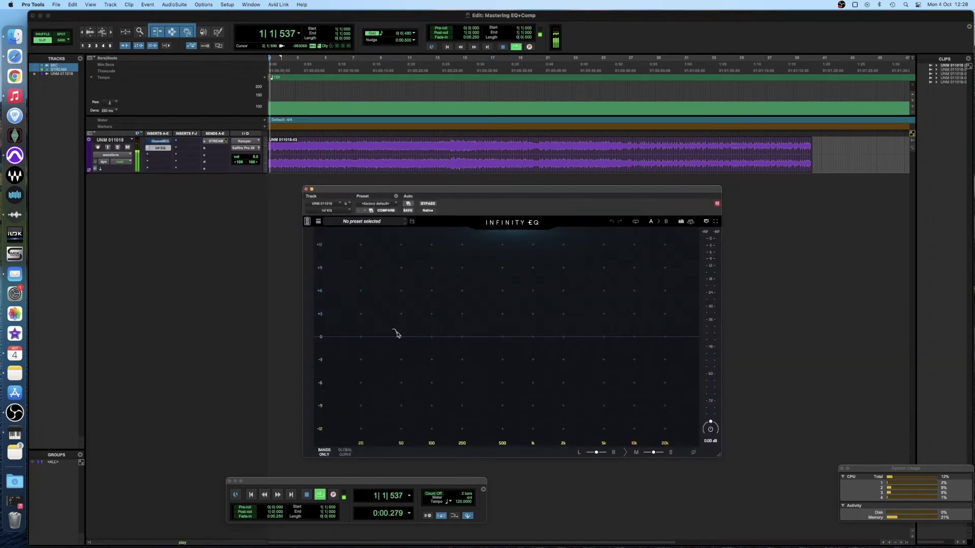
drag(398, 333, 395, 331)
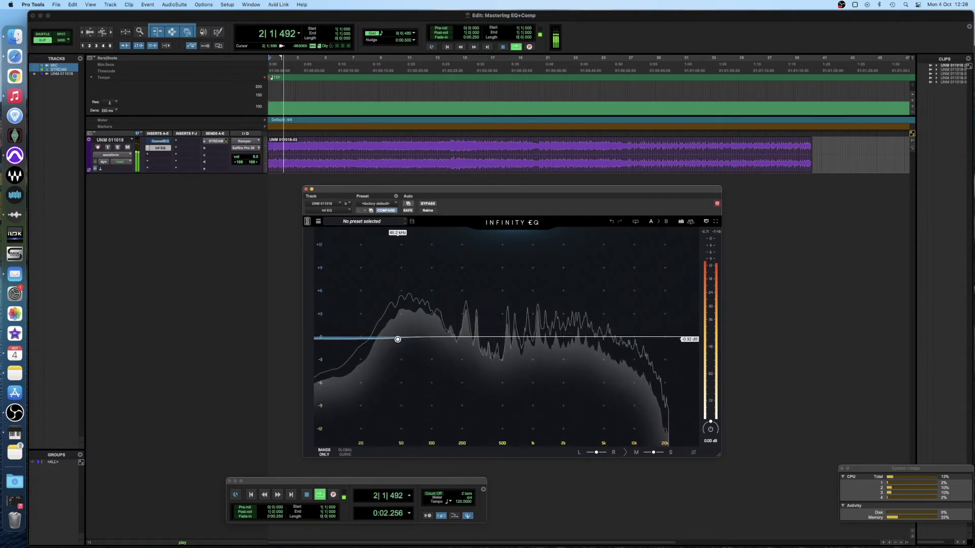
Change the Infinity EQ low band to a steep low-cut filter and move it to about 30 Hz.
click(423, 321)
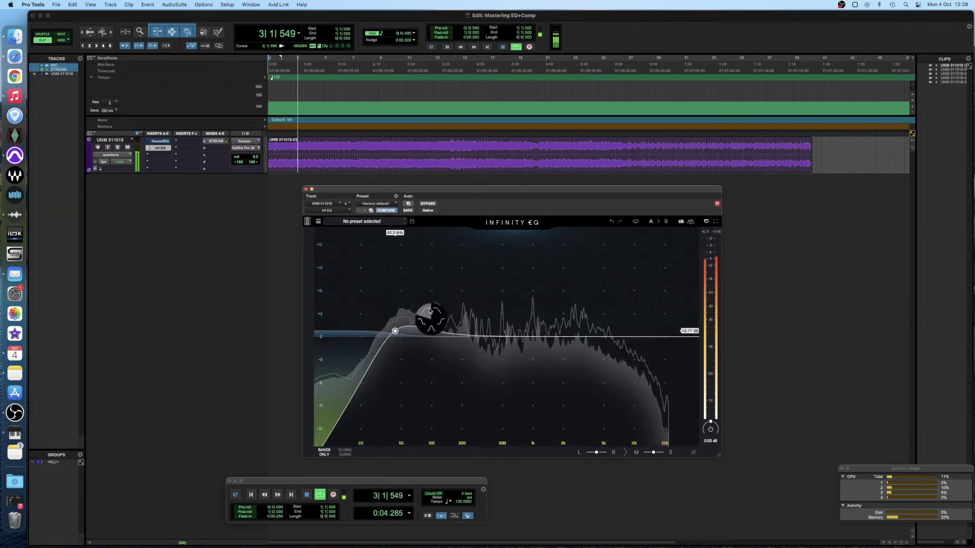
key(space)
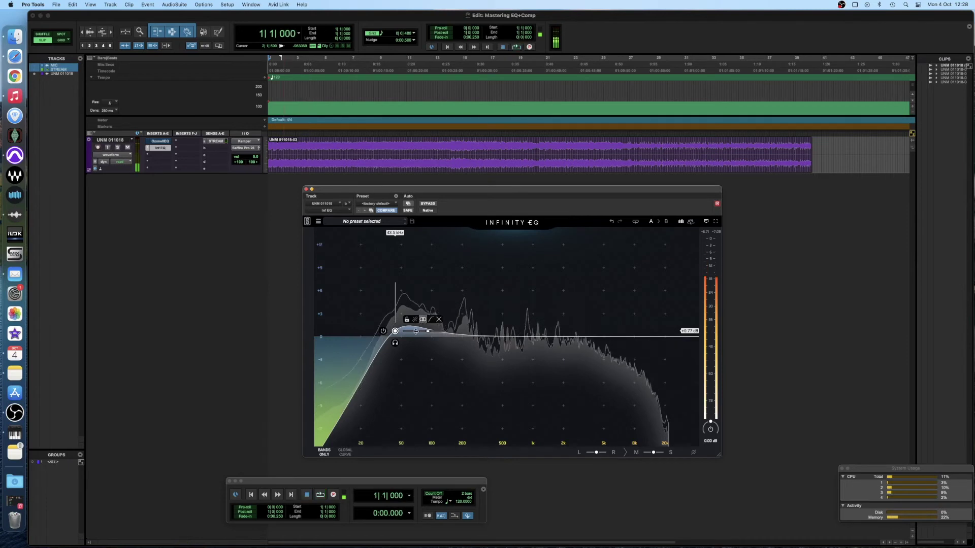
click(423, 320)
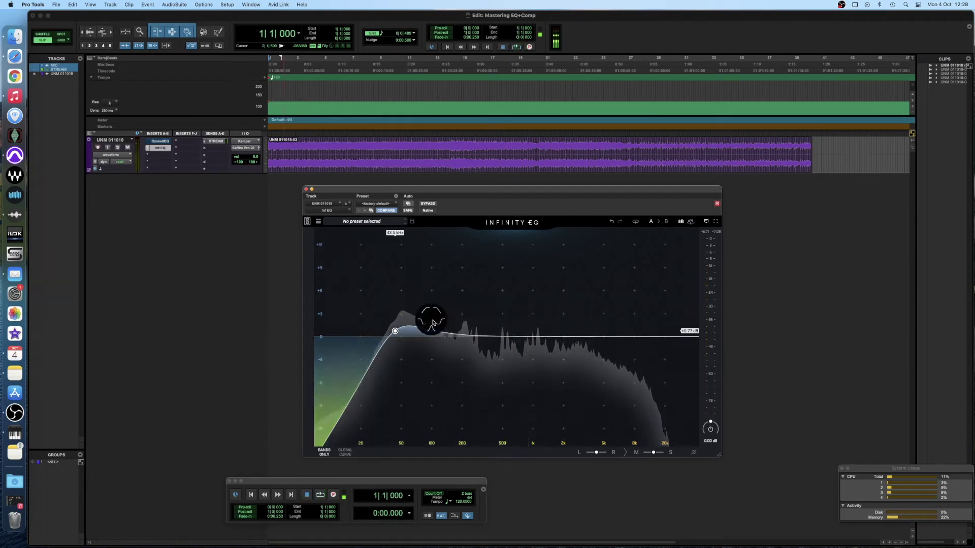
click(425, 314)
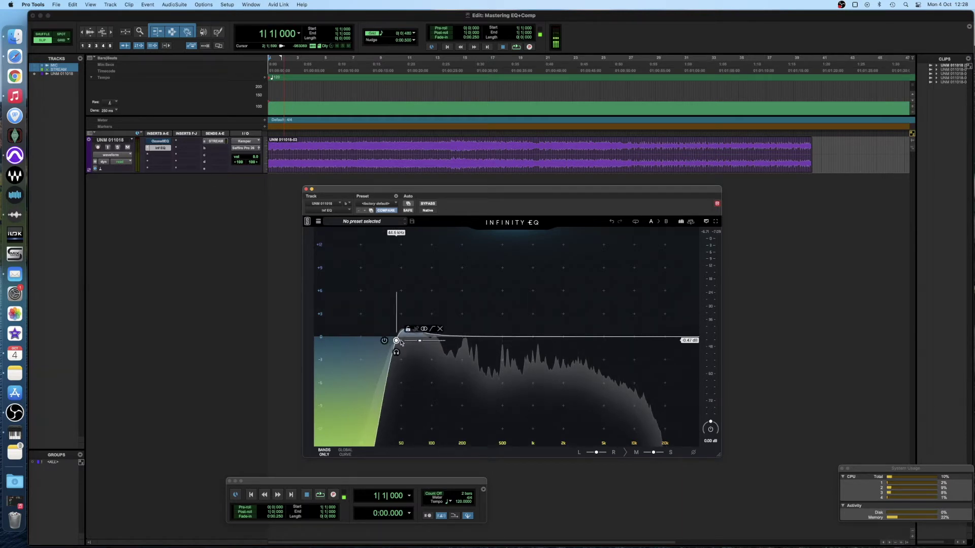
drag(397, 340, 375, 366)
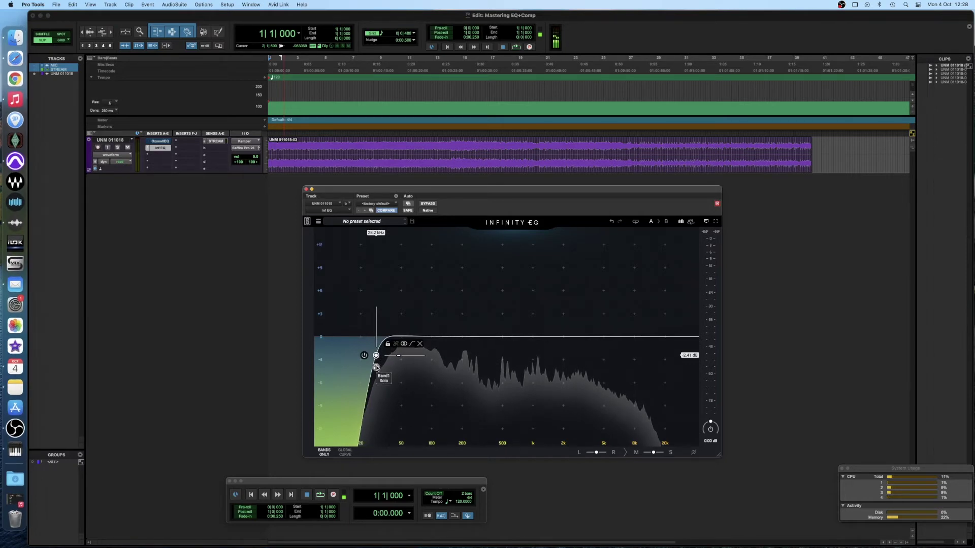
mouse_move(376, 368)
mouse_down()
mouse_move(398, 366)
mouse_move(366, 367)
mouse_move(467, 366)
mouse_move(381, 366)
mouse_up()
During playback, add a gentle dip just below 1 kHz and a narrow cut of about 2 dB near 3.3 kHz.
key(space)
mouse_move(532, 338)
mouse_down()
mouse_move(545, 305)
mouse_move(524, 297)
mouse_move(524, 345)
mouse_up()
mouse_move(585, 337)
mouse_down()
mouse_move(585, 312)
mouse_move(586, 352)
mouse_up()
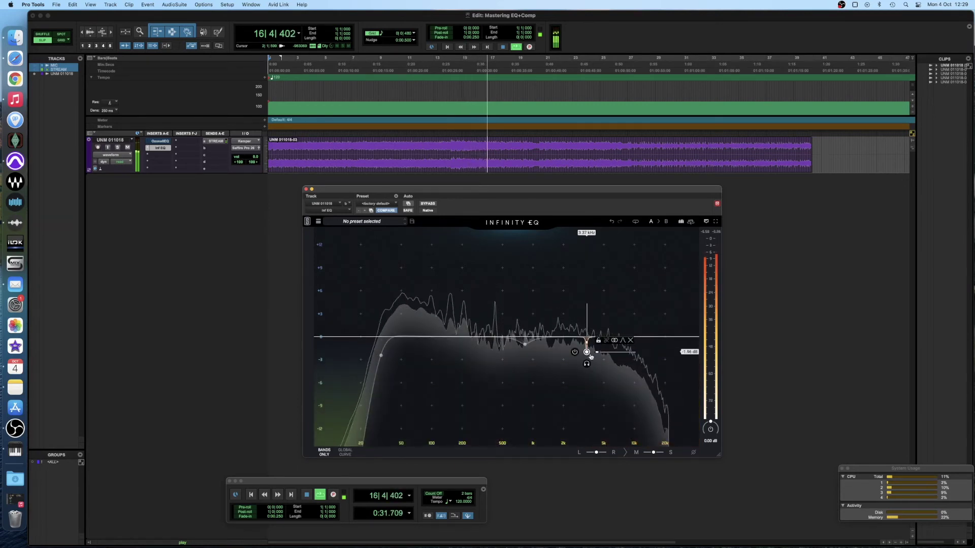
Show Infinity EQ's global curve, compare both EQ windows side by side, and close them.
click(346, 452)
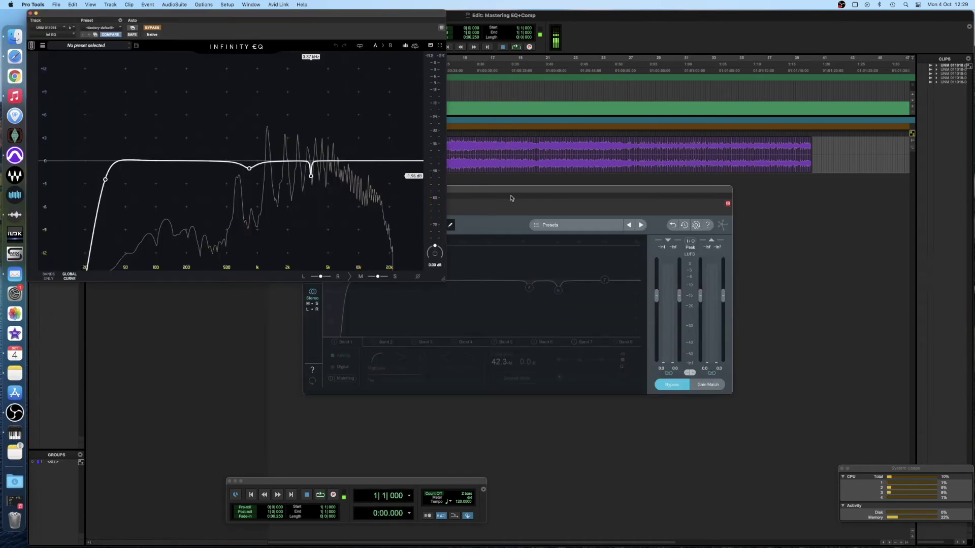
drag(511, 198, 677, 208)
drag(308, 18, 332, 188)
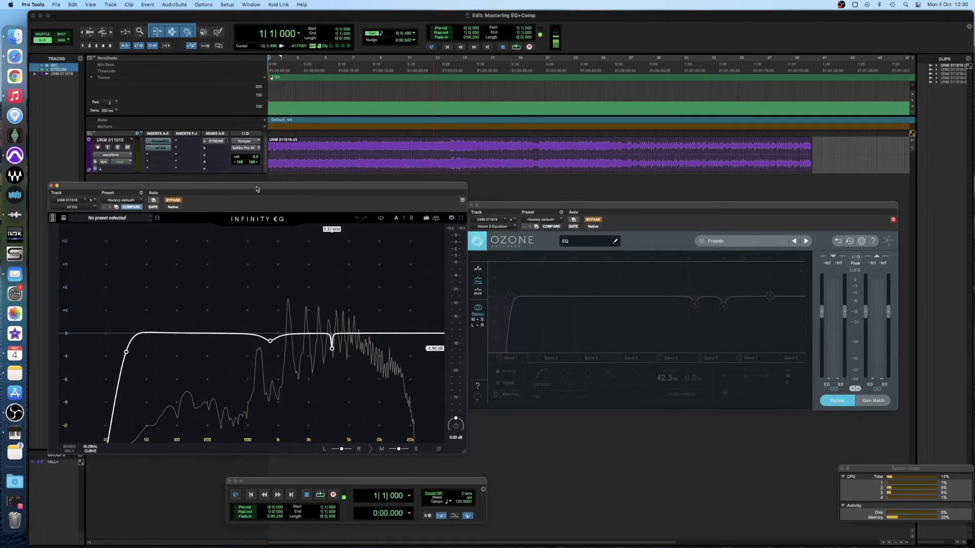
alt+click(50, 186)
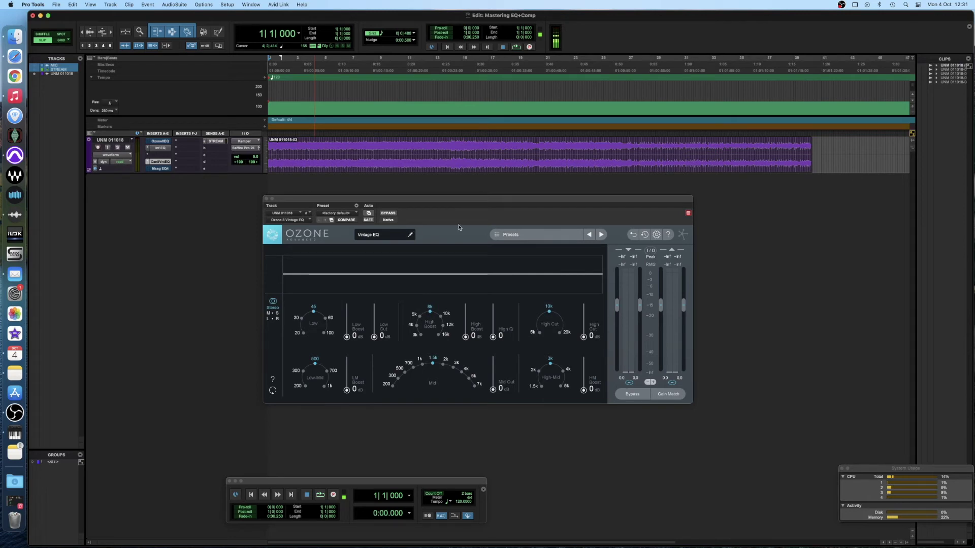
Play the track and set the Vintage EQ's Low Boost to 2.9 dB, auditioning low frequencies of 60, 45 and 100 Hz.
key(space)
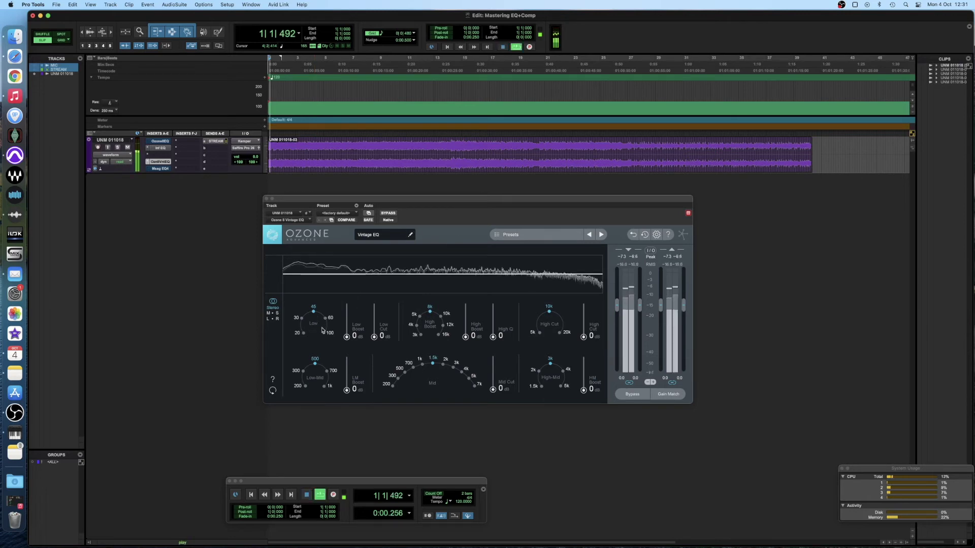
click(324, 318)
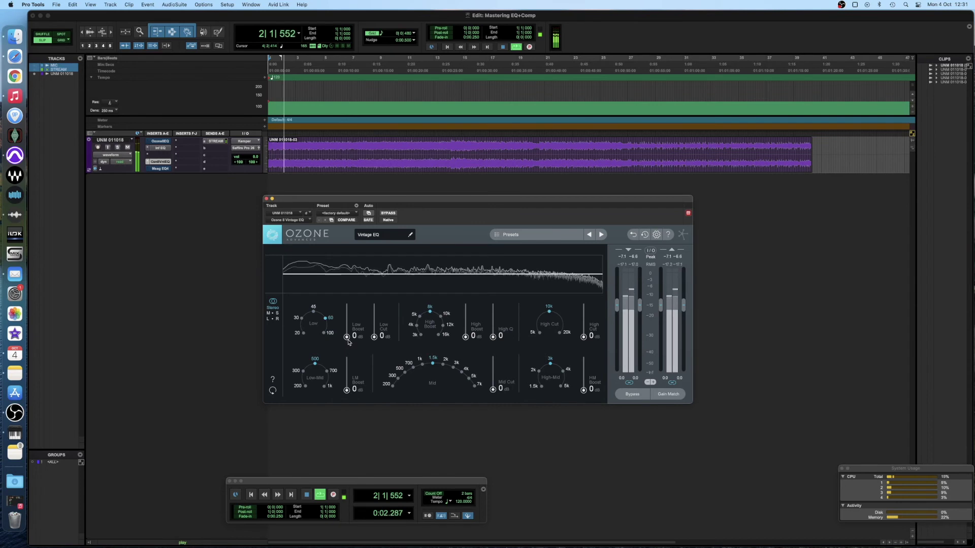
drag(346, 337, 348, 333)
click(325, 333)
click(315, 313)
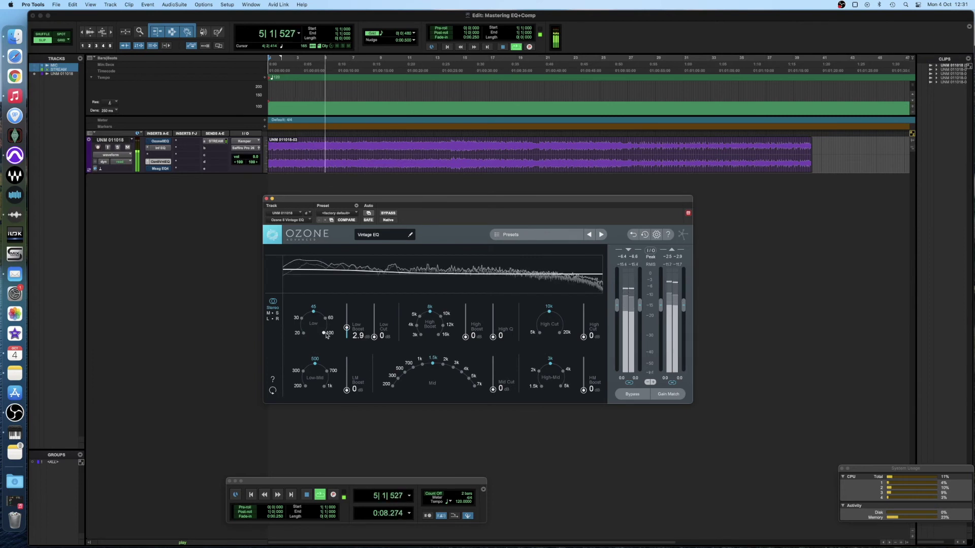
click(325, 333)
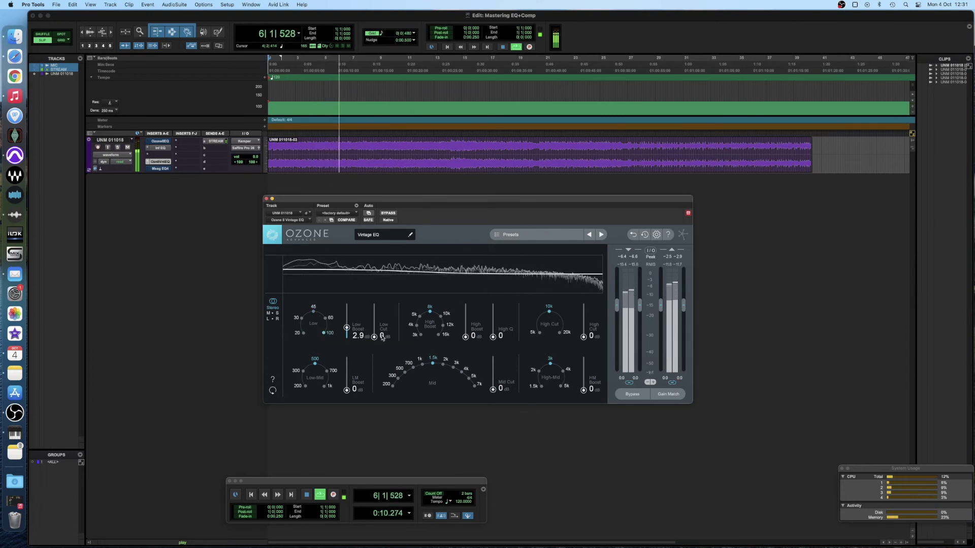
Set the Vintage EQ's low frequency to 60 Hz, with Low Boost at 4.7 dB and Low Cut at 4.4 dB.
drag(374, 336, 376, 337)
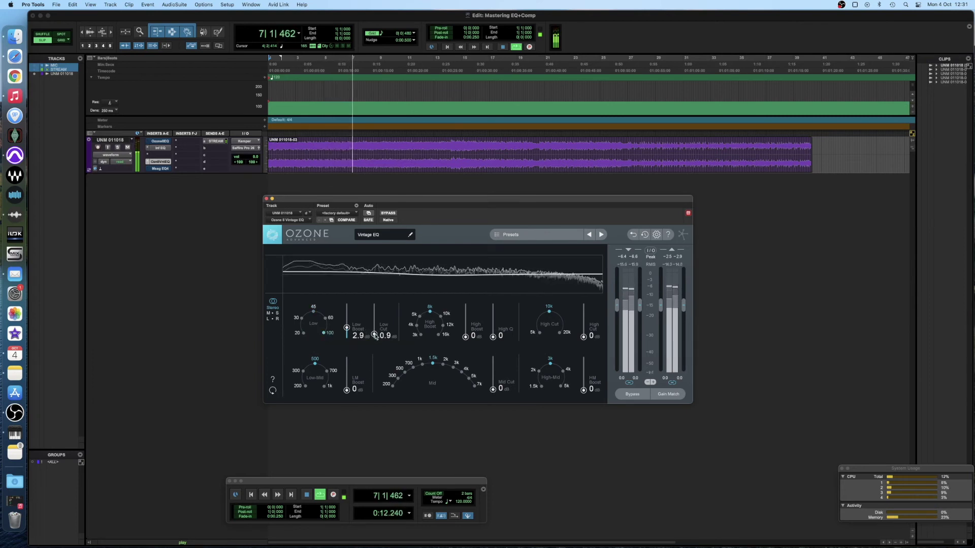
click(325, 318)
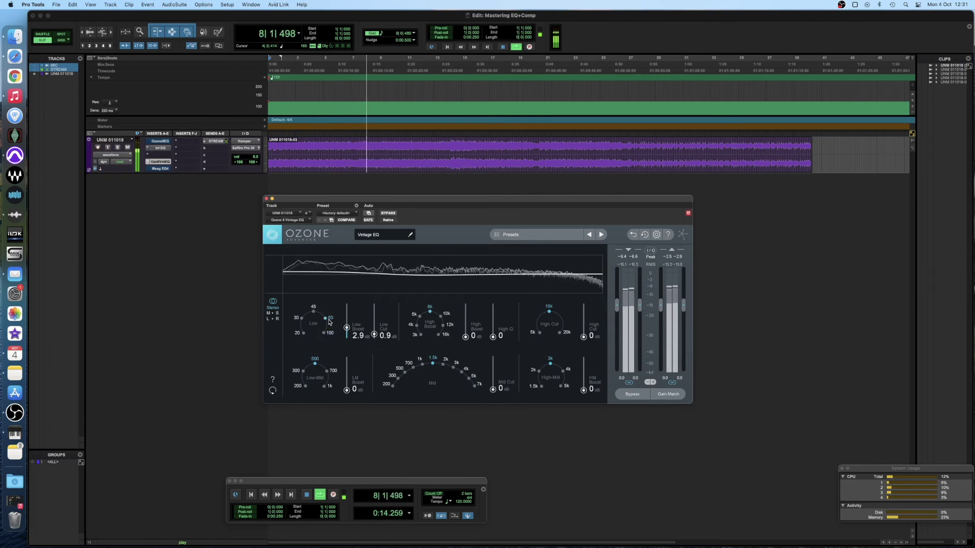
key(space)
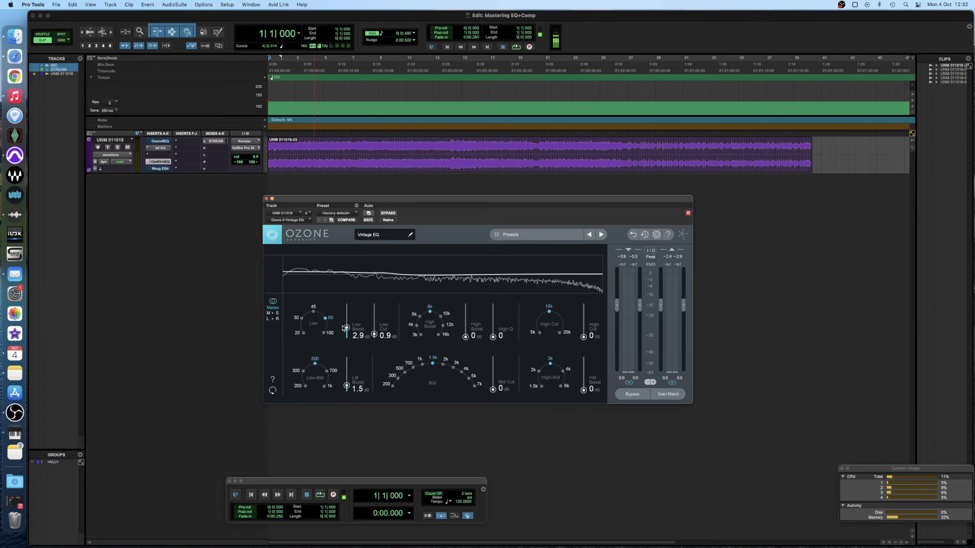
drag(347, 328, 375, 323)
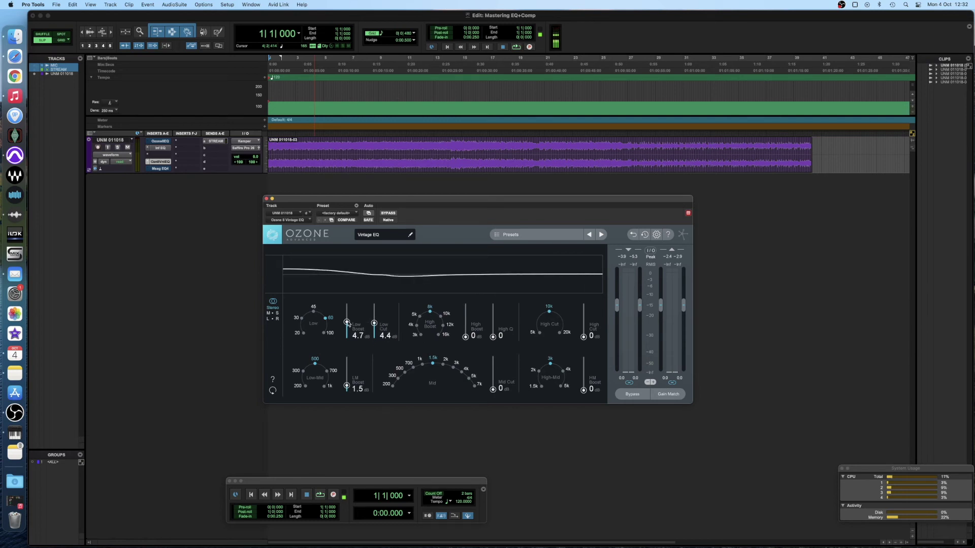
Raise the Vintage EQ's Low Boost and Low Cut to 10 dB, step through low frequencies 20 to 100 Hz, and return to 60 Hz.
drag(346, 322, 373, 294)
click(304, 333)
click(301, 318)
click(313, 312)
click(325, 318)
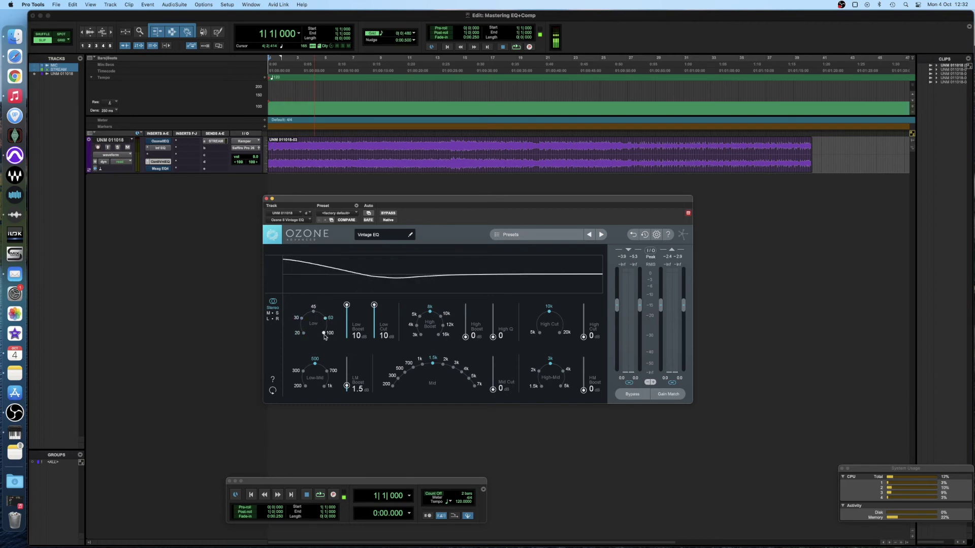
click(323, 333)
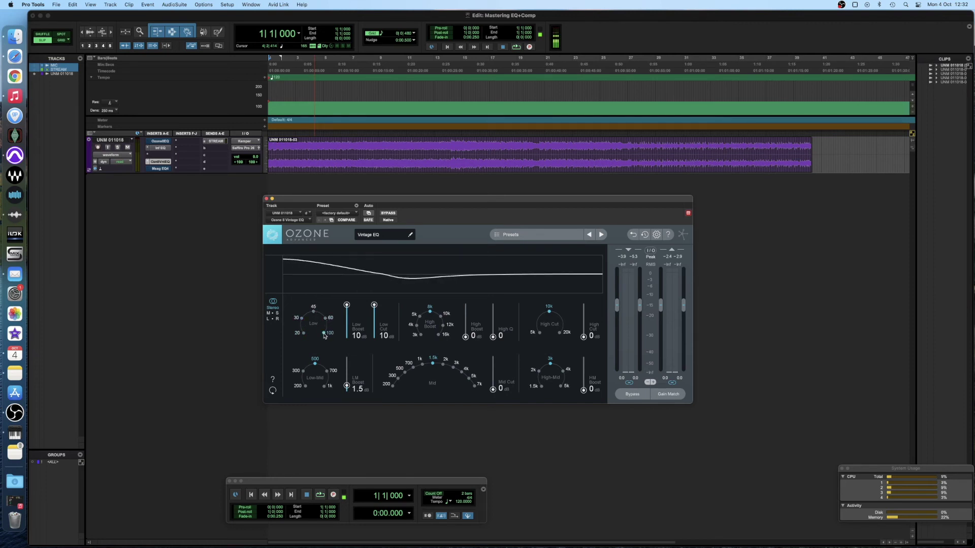
click(326, 318)
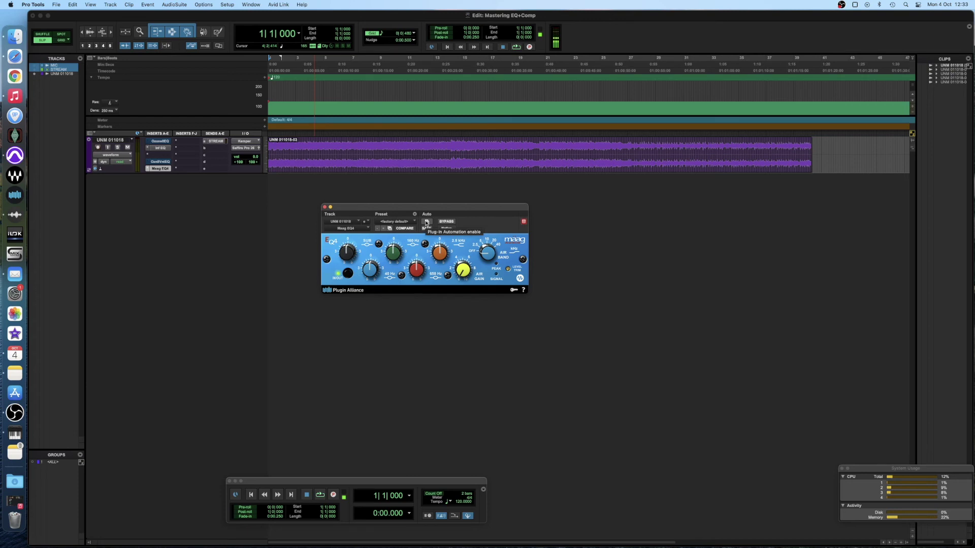
Engage the Maag EQ4's Air Band at a high frequency and raise Air Gain to 6.5 while playing the track.
scroll(484, 255, up, 2)
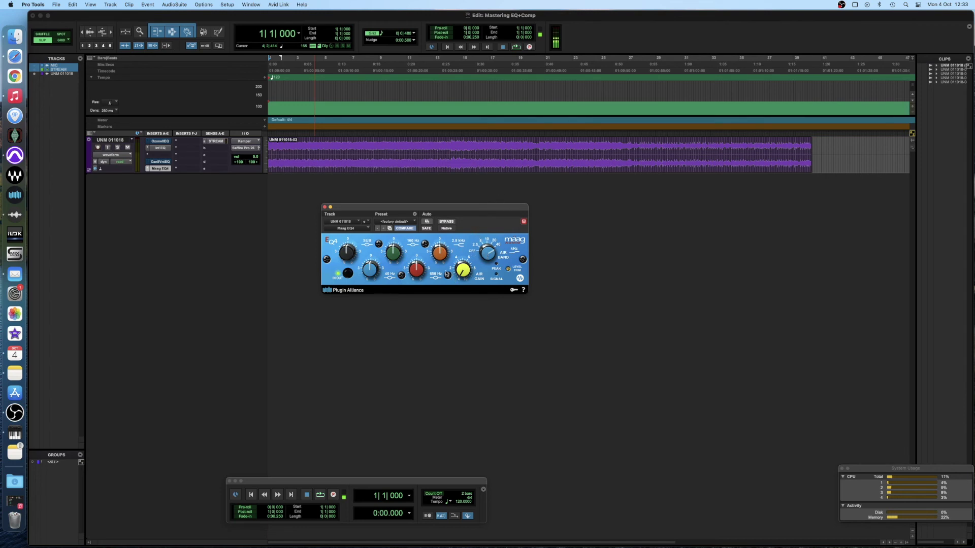
drag(413, 220, 422, 239)
key(space)
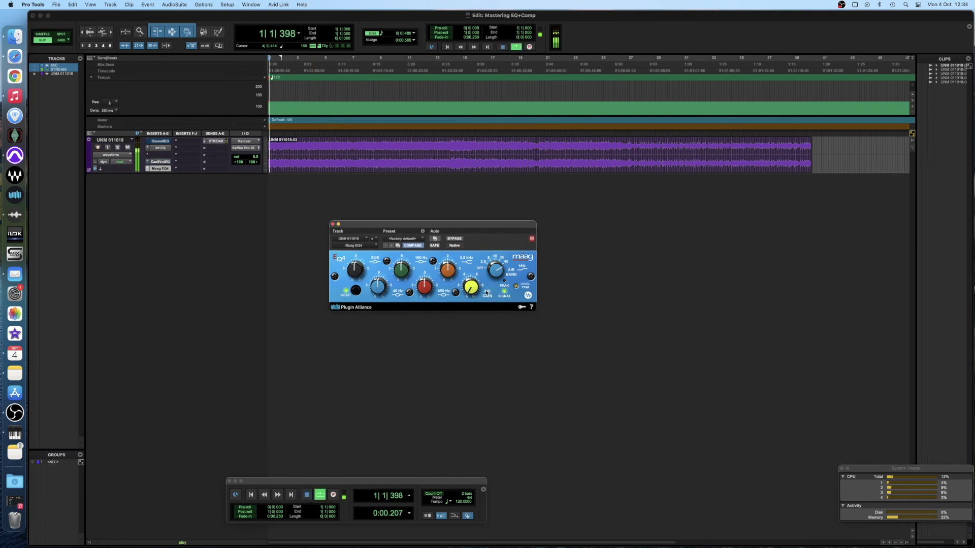
drag(471, 287, 475, 251)
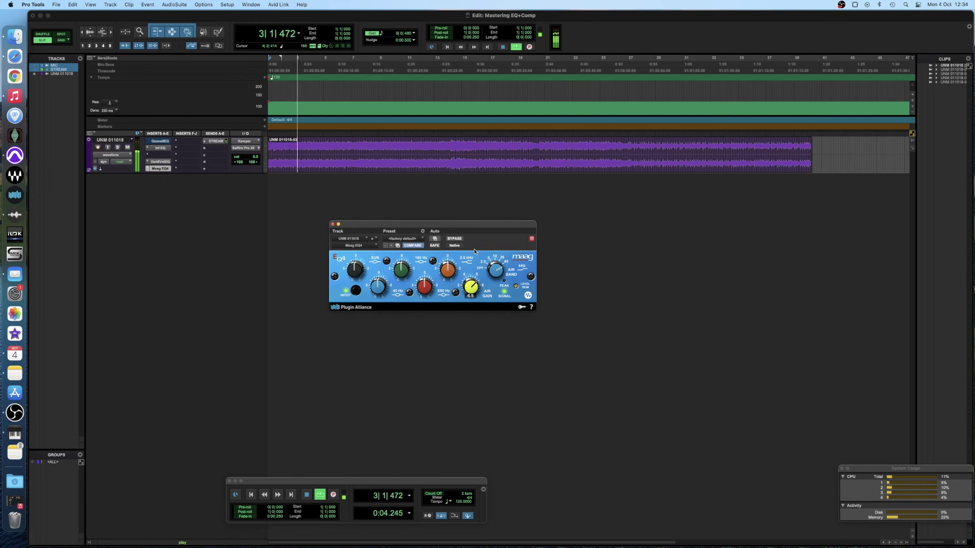
drag(501, 265, 500, 260)
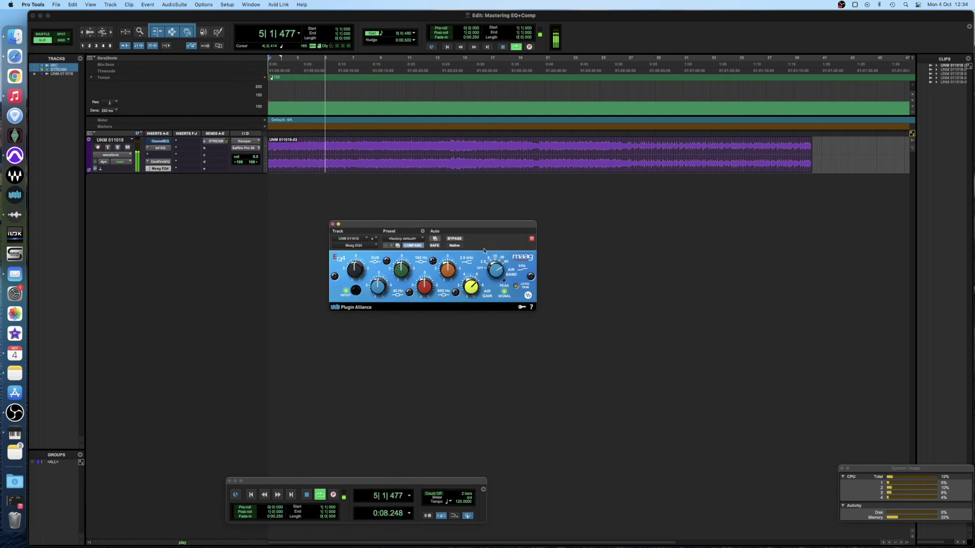
During playback, slightly lower the Maag EQ4's 2.5 kHz band, set Air Gain to 7.0, and compare the result with the plug-in bypassed.
drag(447, 268, 447, 270)
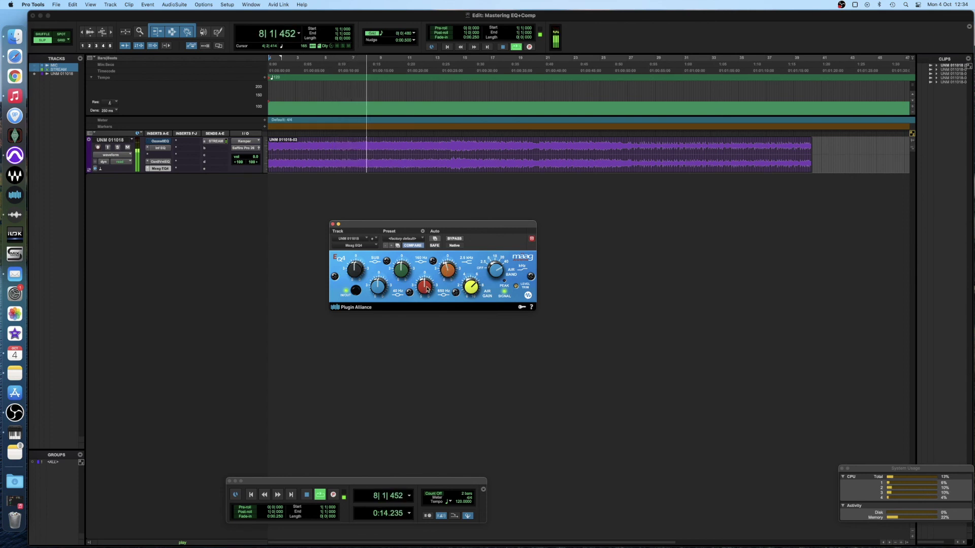
mouse_move(472, 292)
drag(473, 293, 475, 288)
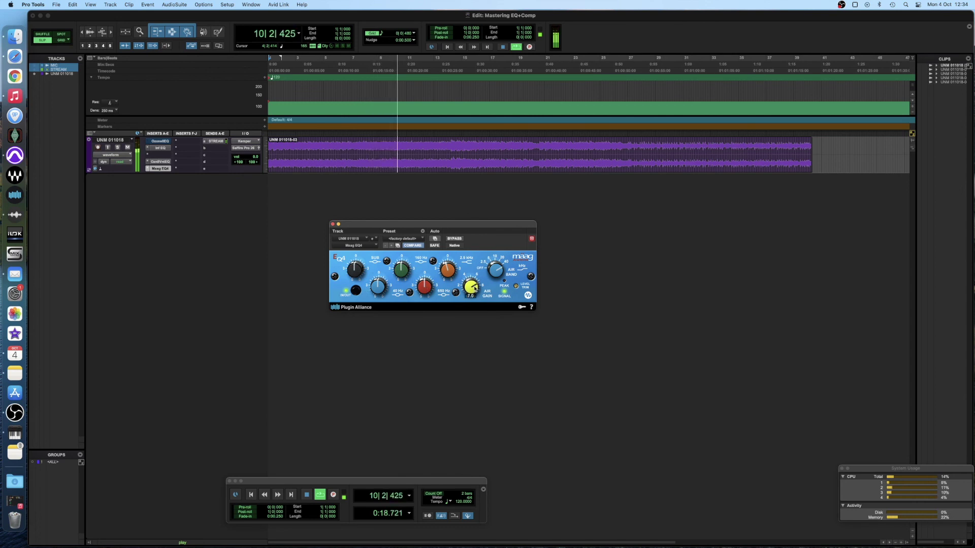
click(453, 240)
click(453, 239)
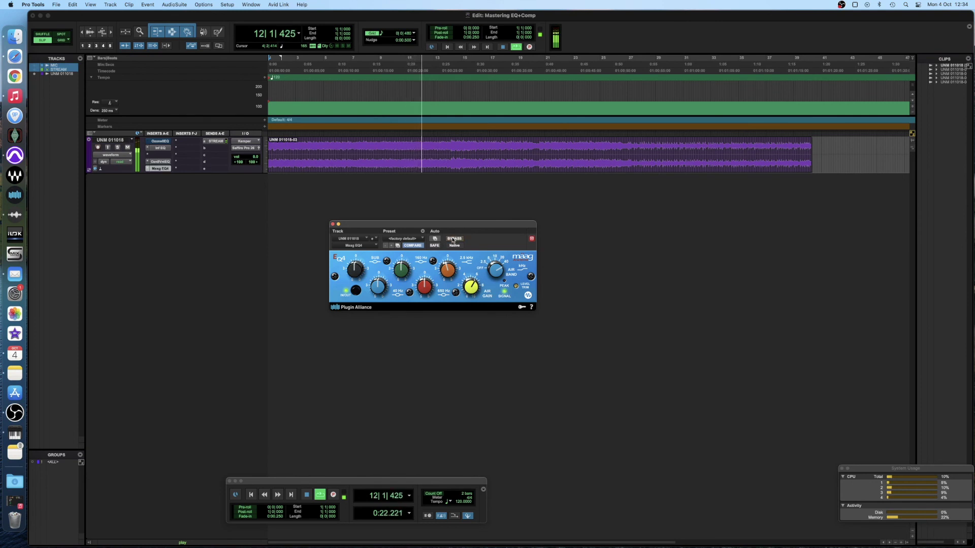